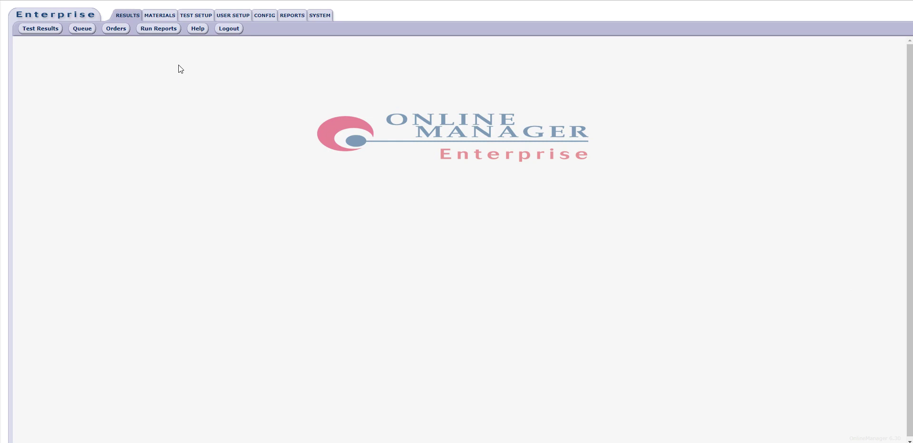
Switch to the MATERIALS tab of Enterprise Online Manager.
left_click(165, 19)
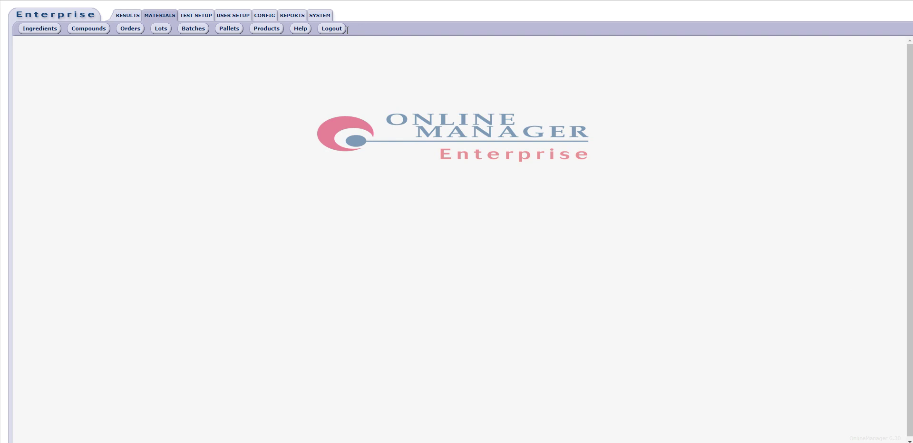
left_click(85, 31)
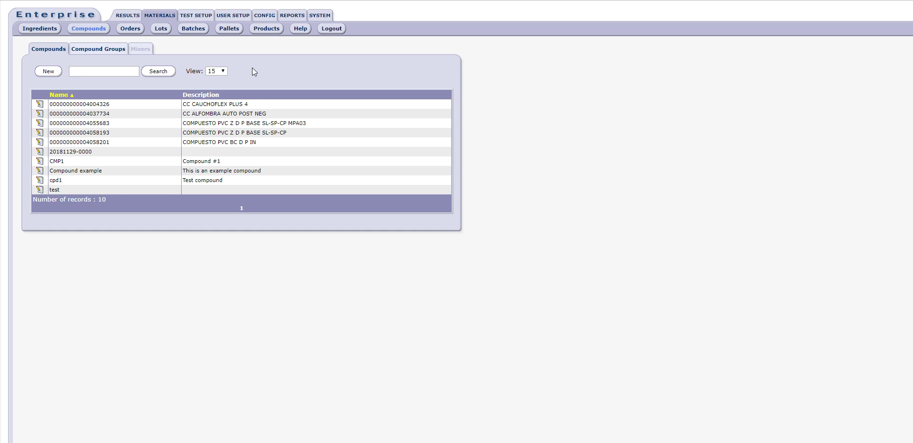
Look over Compound Groups, return to Compounds, and keep the view at 15 rows per page.
left_click(96, 53)
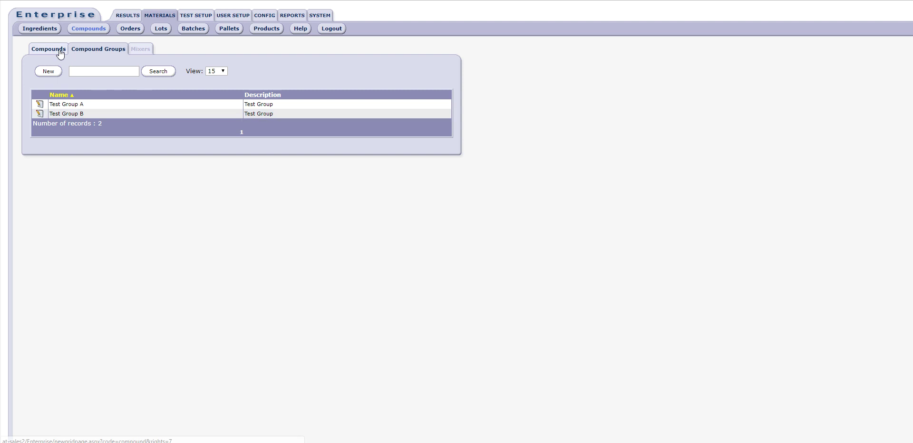
left_click(54, 51)
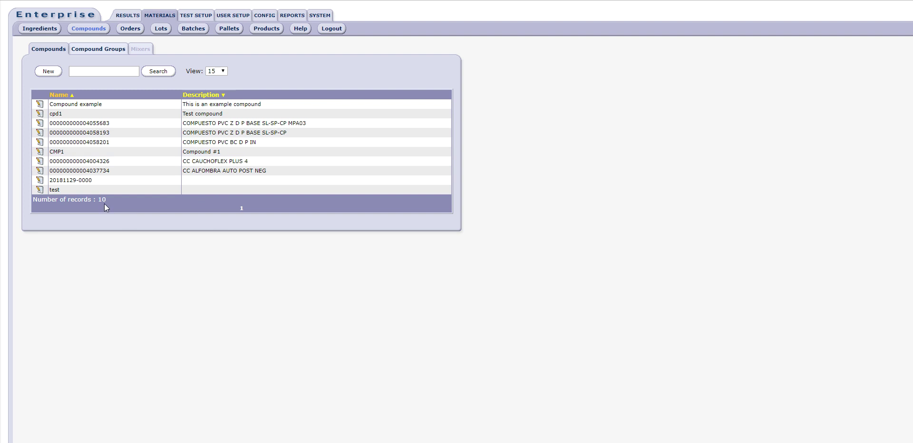
left_click(223, 70)
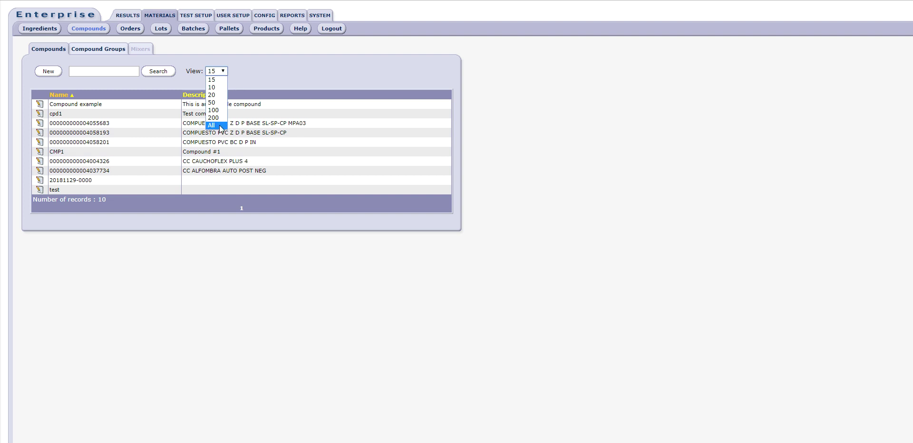
left_click(217, 80)
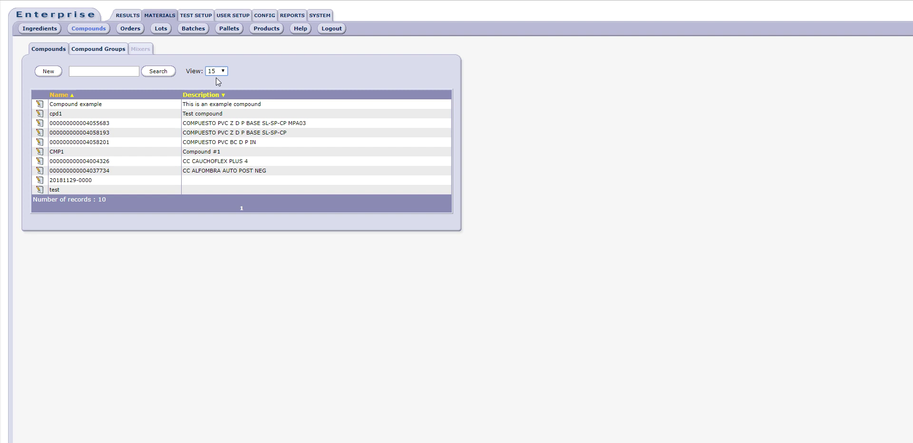
Create a new compound with identifier 'Compound Example 1' and save it.
left_click(48, 75)
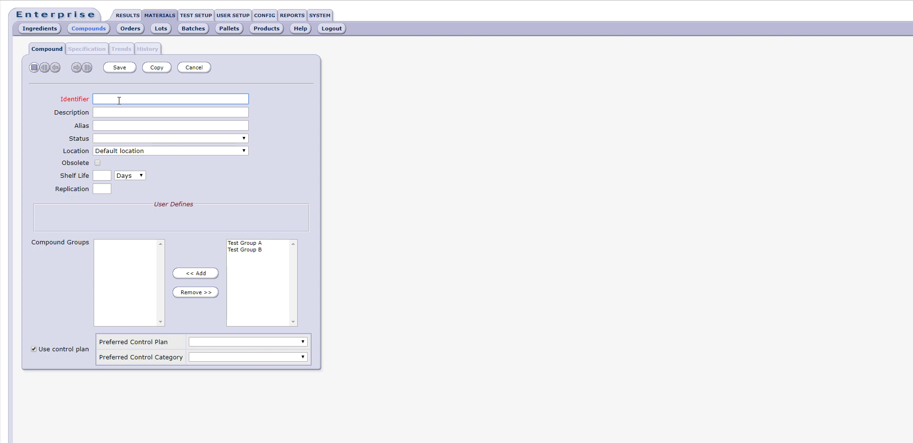
type("Compound Example 2")
key("BackSpace")
type("1")
key("Tab")
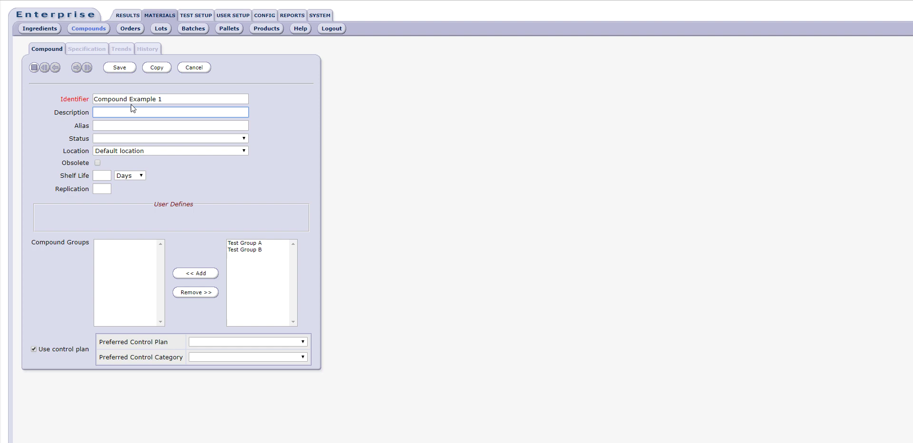
left_click(119, 69)
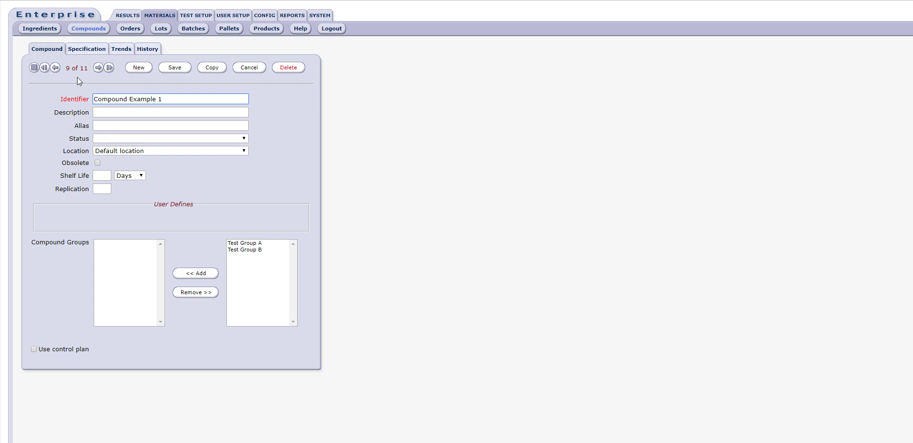
Enter description 'Test' and alias 'Compound Test'.
left_click(104, 112)
type("T")
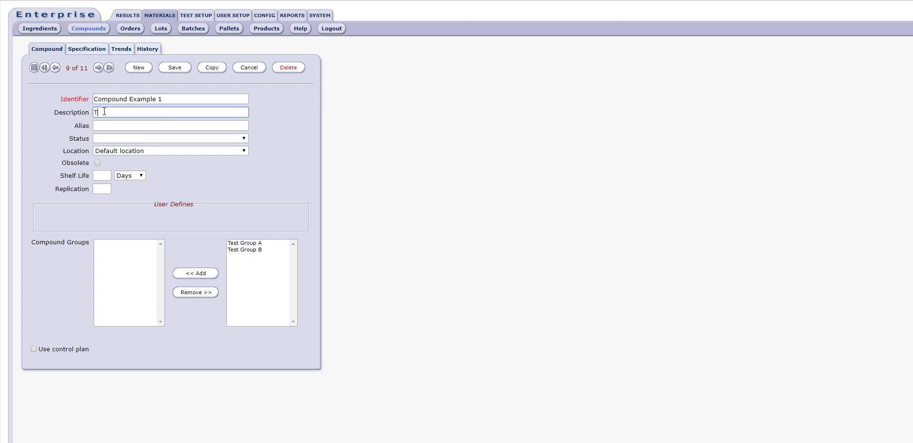
type("est")
key("Tab")
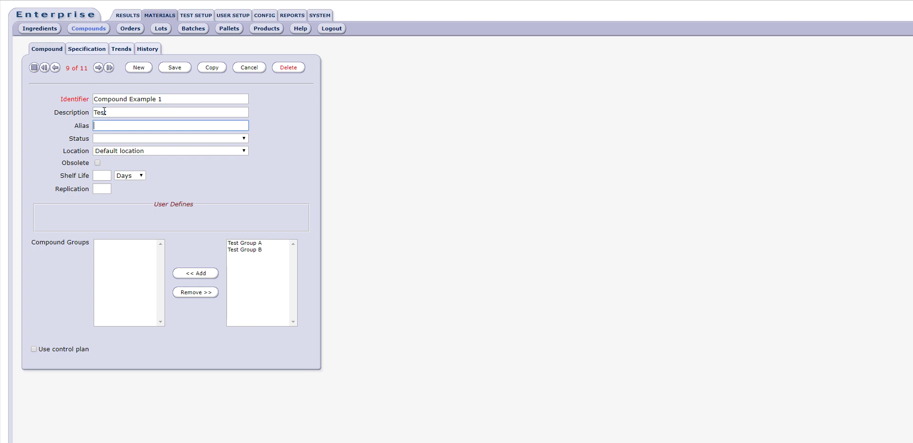
type("Compound Test")
Save the description and alias, leaving Status blank and Shelf Life units in Days.
left_click(172, 70)
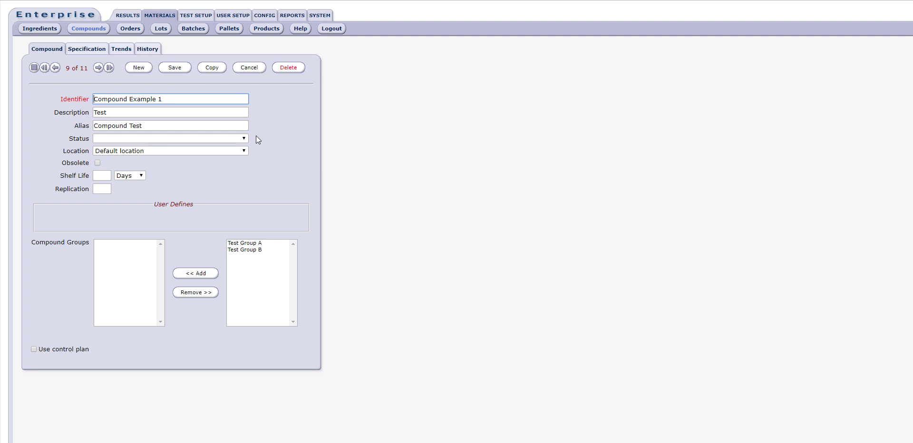
left_click(244, 139)
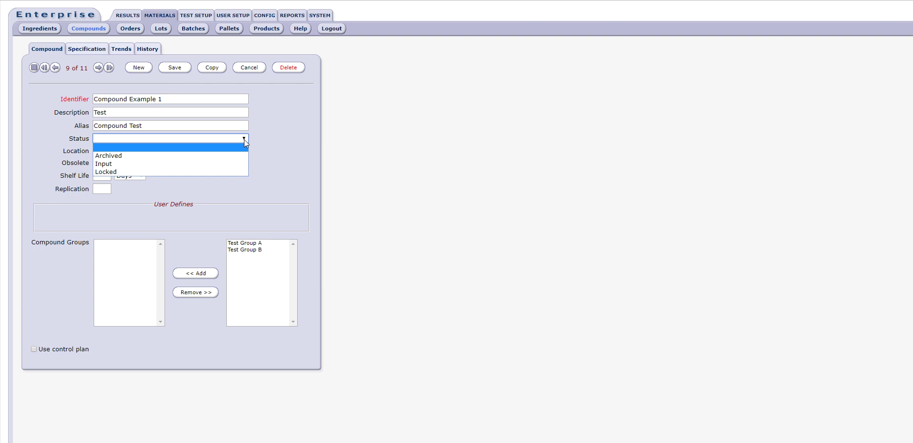
left_click(244, 139)
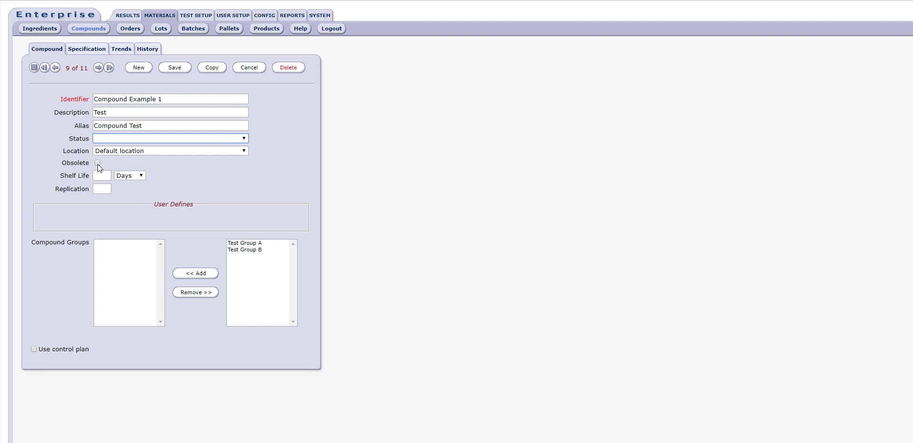
left_click(134, 176)
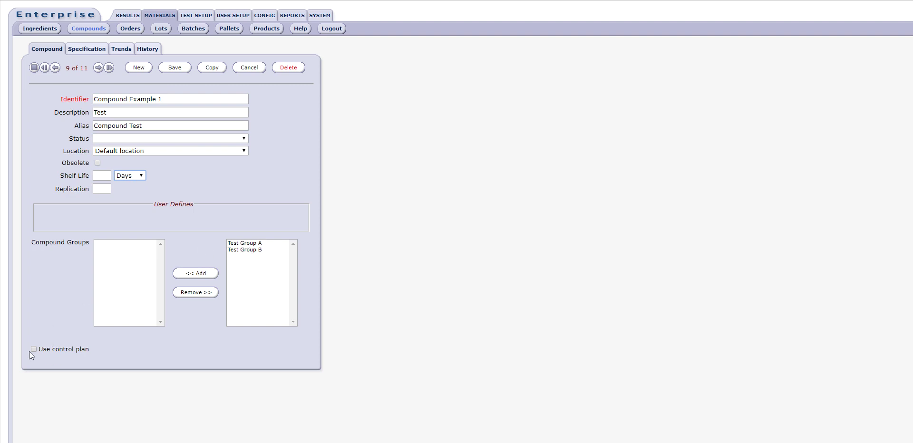
Move Test Group A and Test Group B into the compound's assigned groups.
left_click(247, 244)
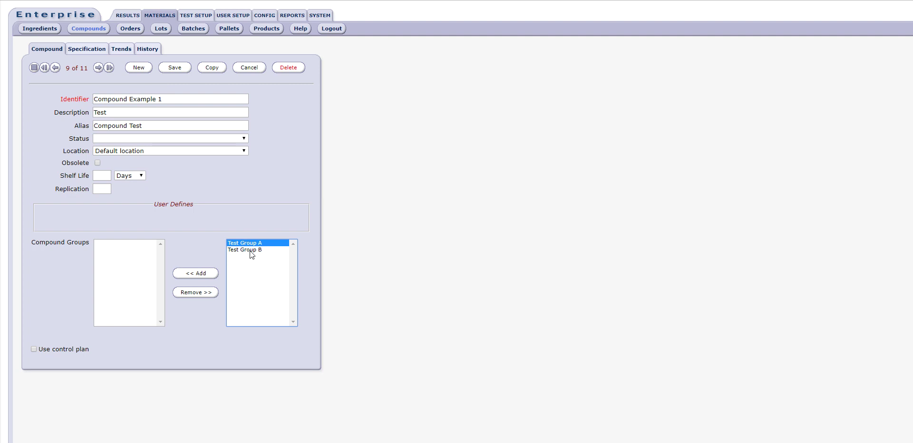
left_click(195, 275)
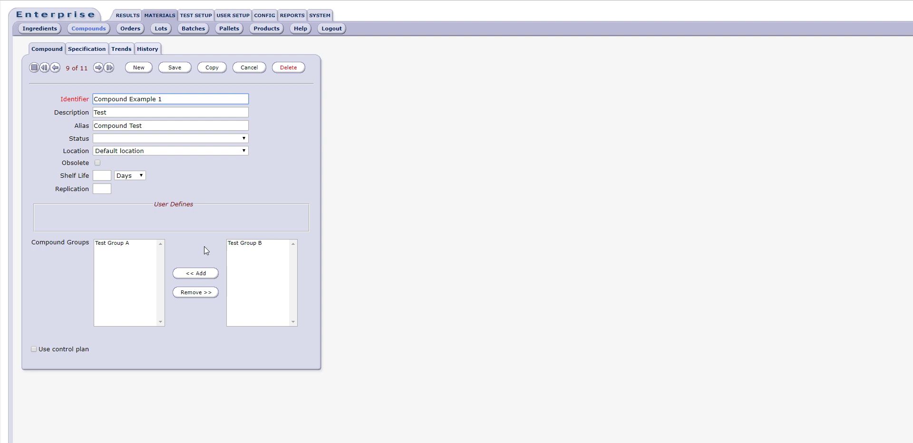
left_click(127, 247)
left_click(187, 292)
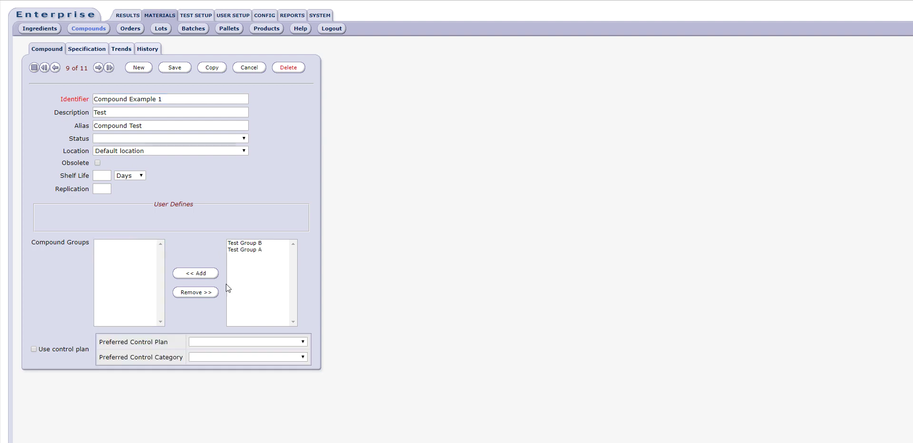
left_click(245, 244)
left_click(244, 249, "shift")
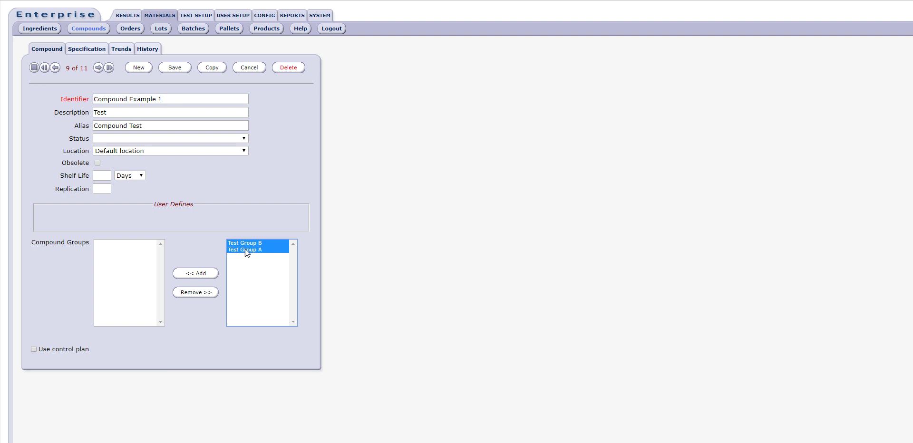
left_click(207, 274)
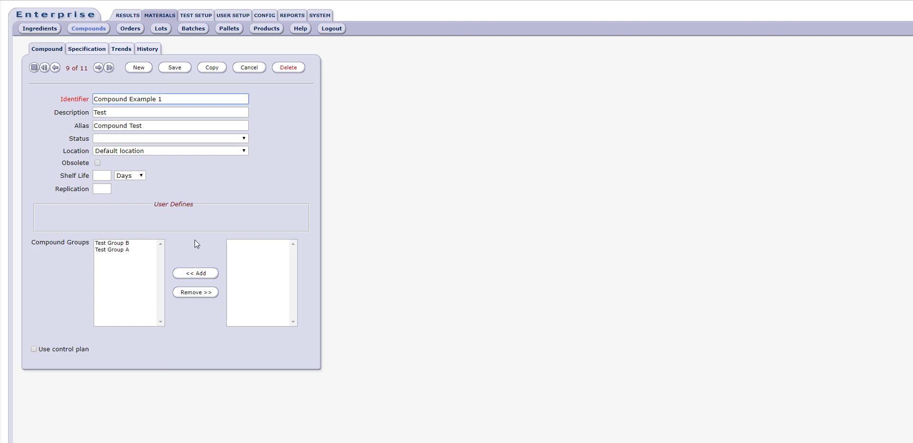
Save the groups, then assign spec Test v.1 while leaving Test #2 v.1 unassigned.
left_click(174, 69)
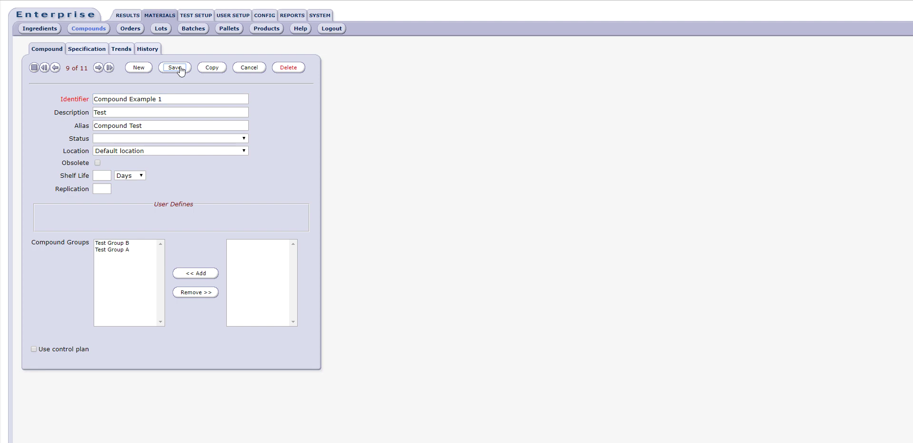
left_click(83, 52)
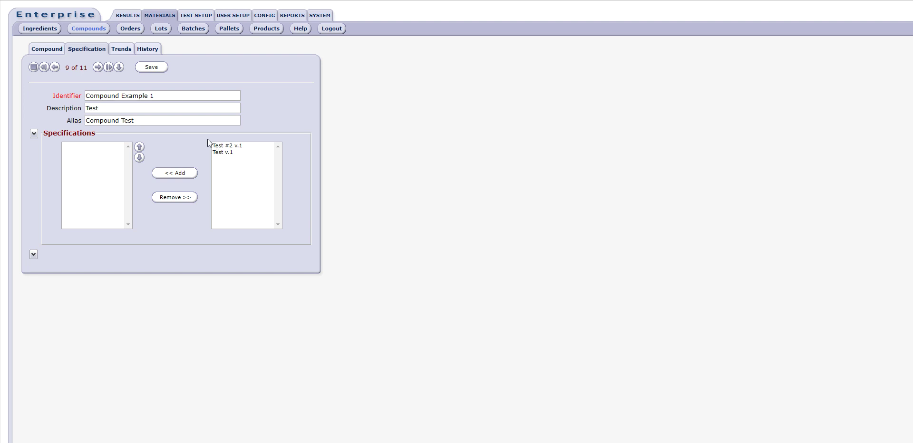
left_click(231, 155)
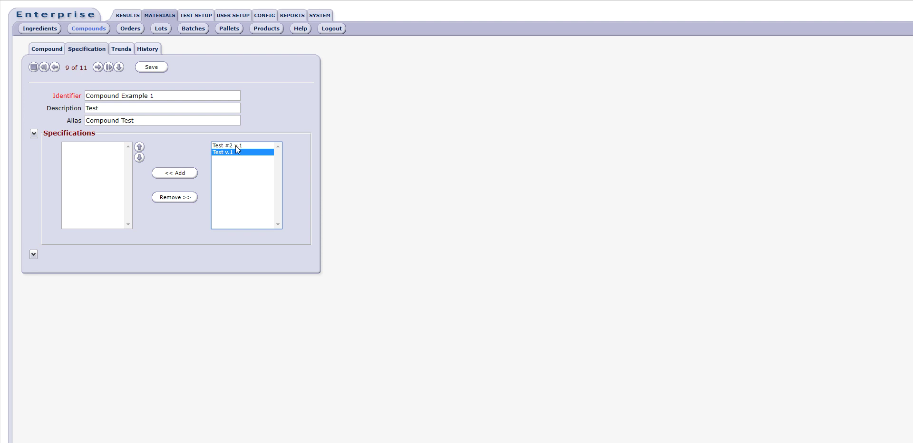
left_click(237, 145, "ctrl")
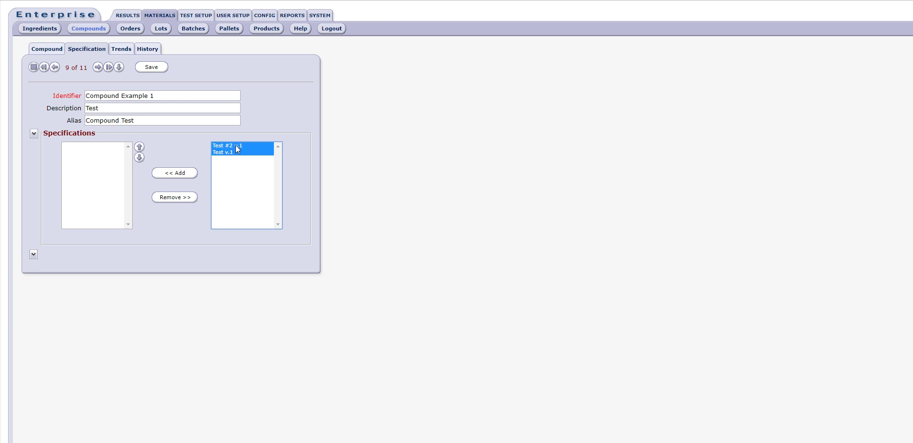
left_click(183, 176)
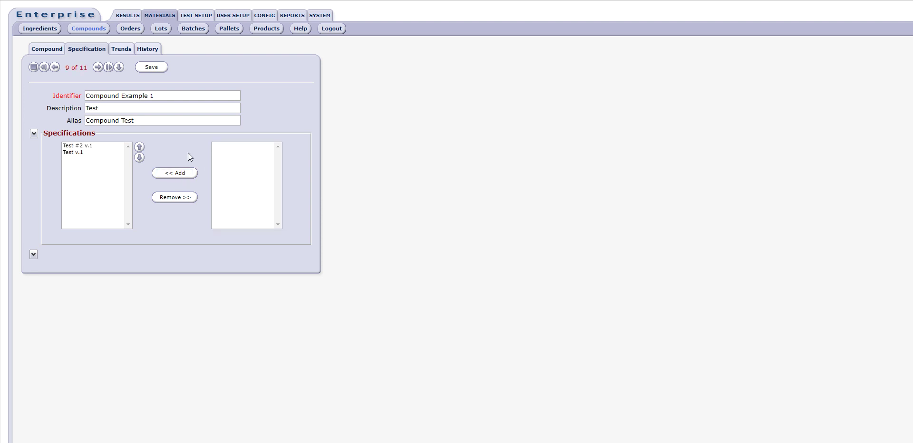
left_click(89, 146)
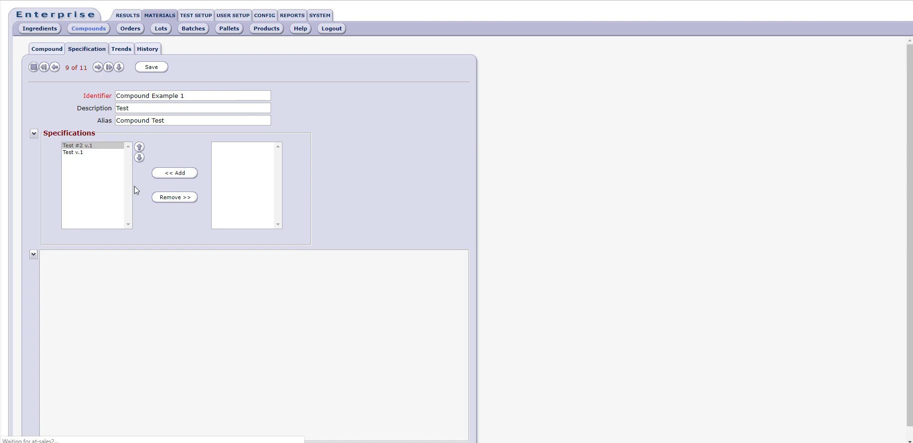
left_click(162, 197)
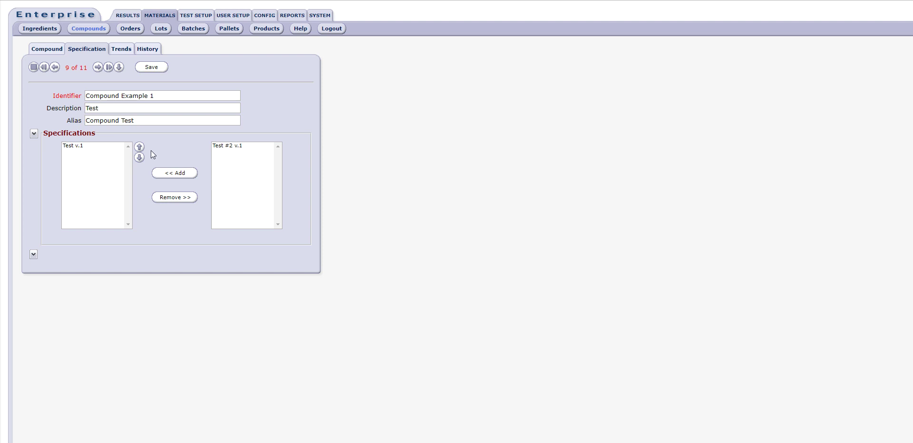
Set Test v.1 criteria: Zone 1 Direction Clockwise, Rotor Size Large, Include preheat No.
left_click(72, 146)
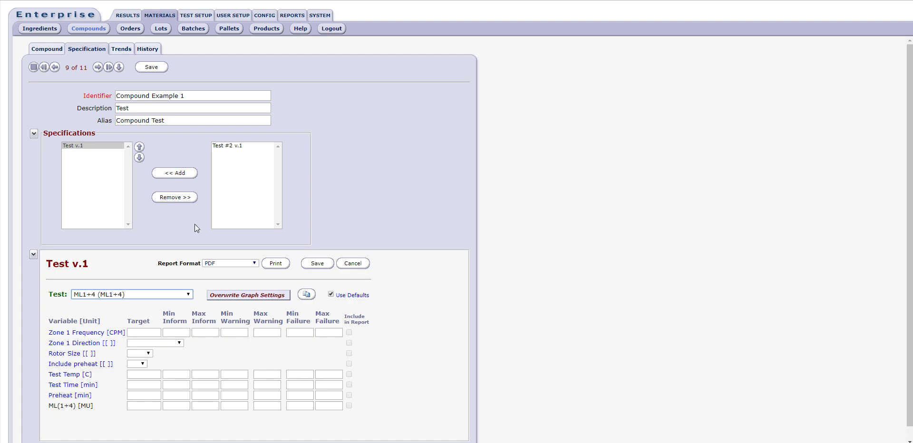
scroll(510, 252, "down", 1)
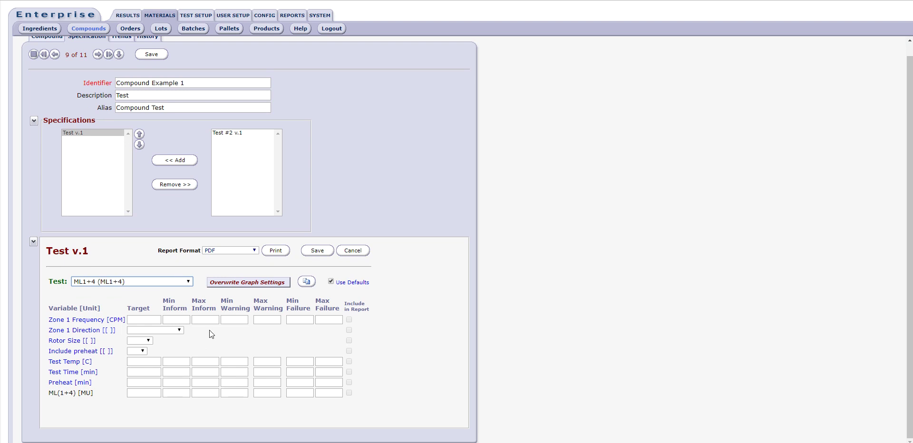
left_click(177, 331)
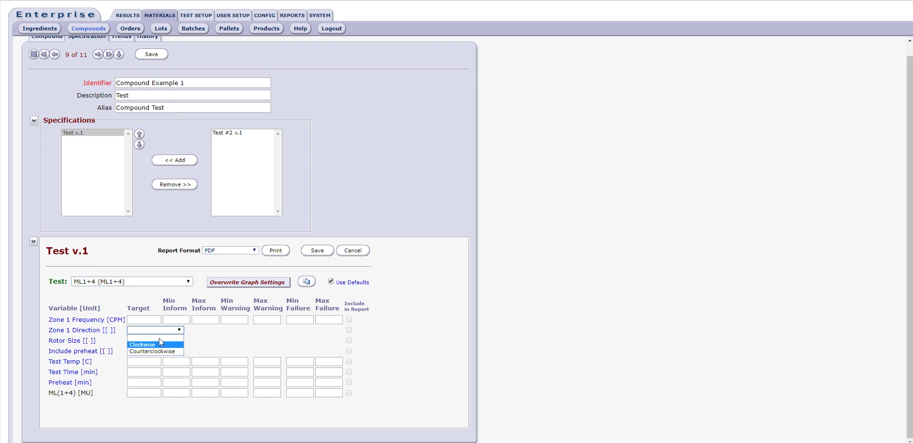
left_click(160, 345)
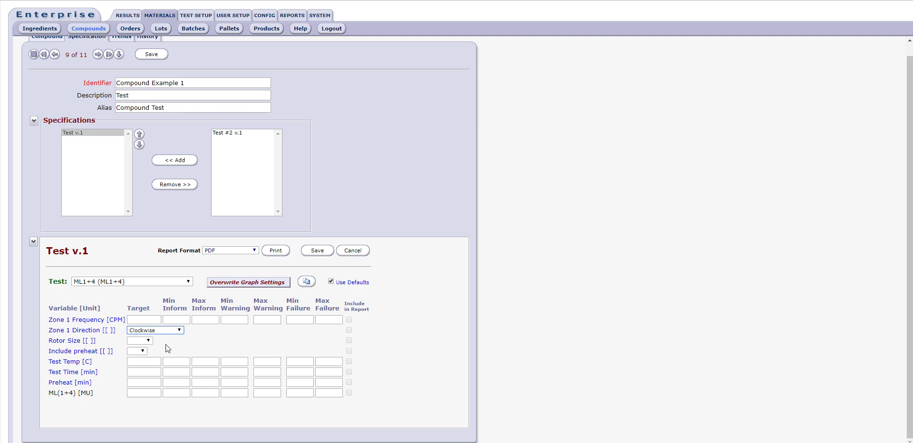
left_click(138, 341)
left_click(135, 367)
Save the criteria, confirm the audit log, and keep Trends sample type at Batches.
left_click(151, 54)
left_click(317, 129)
left_click(121, 50)
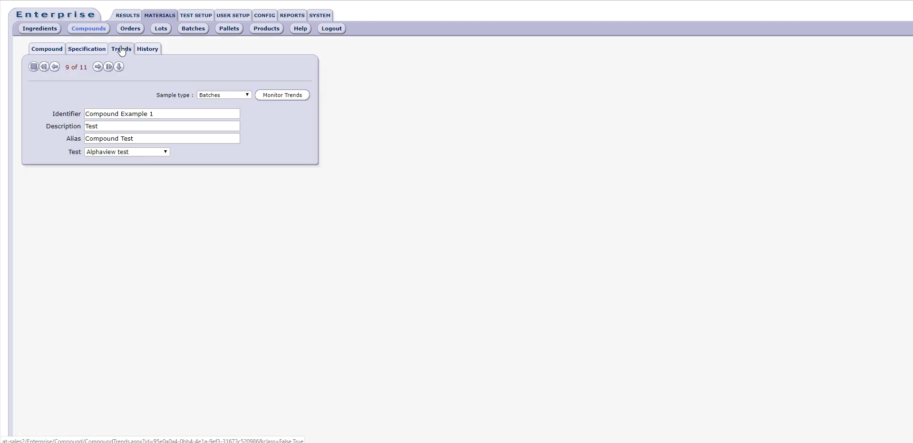
left_click(222, 95)
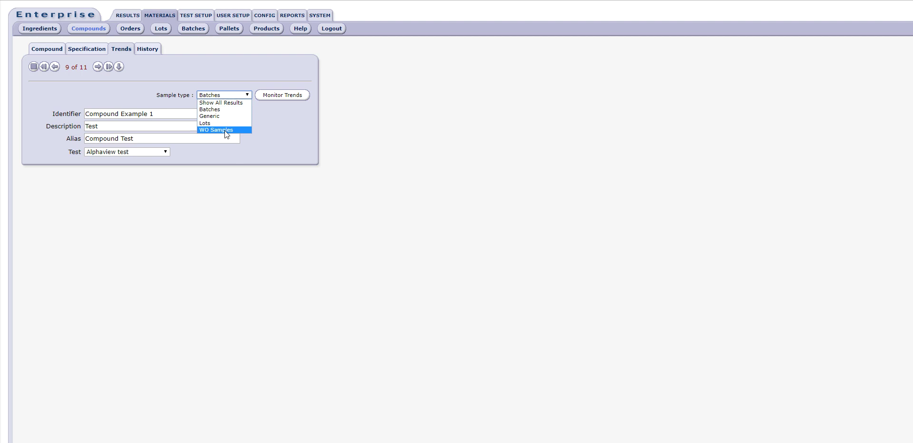
left_click(220, 95)
Choose MDR as the test to trend.
left_click(111, 151)
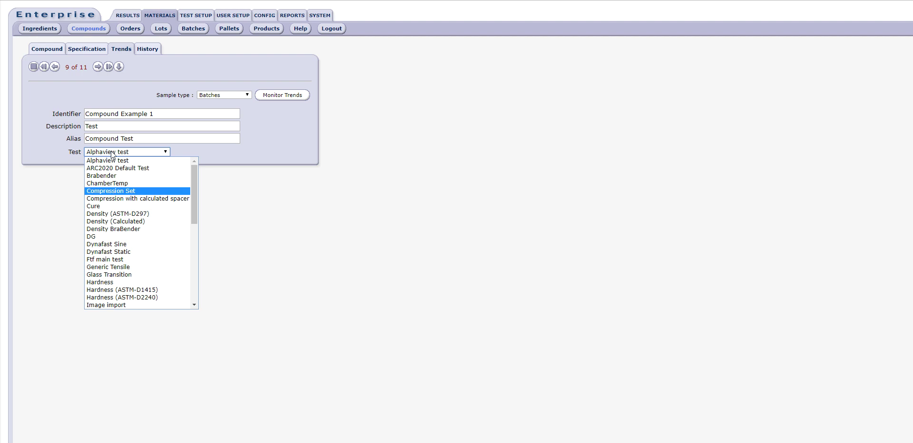
scroll(128, 237, "down", 1)
scroll(128, 237, "down", 5)
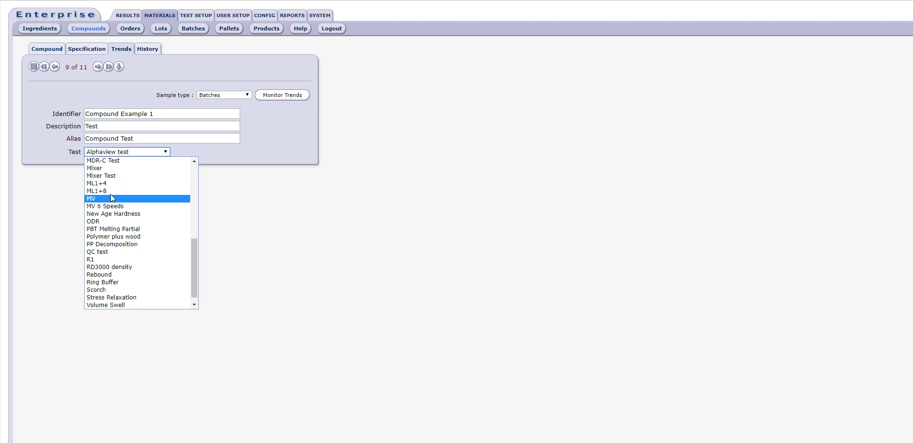
left_click(112, 179)
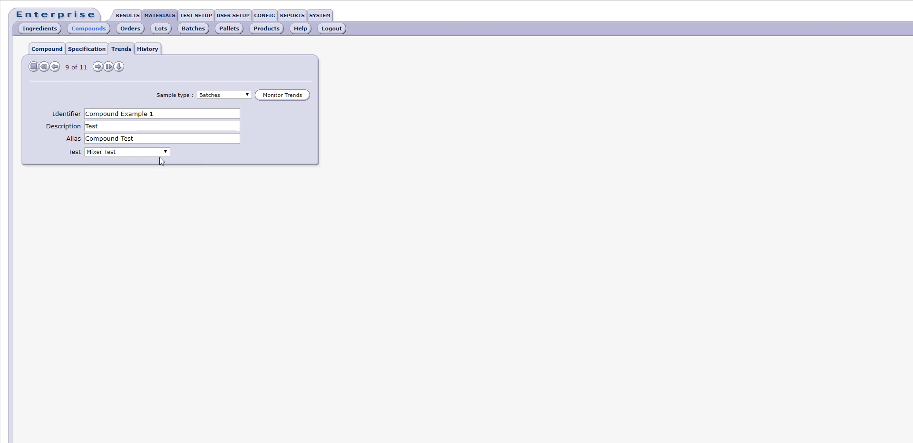
left_click(114, 151)
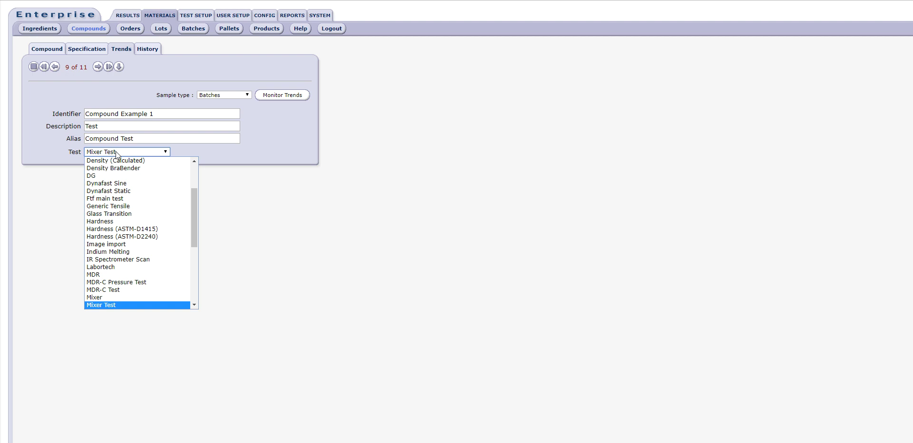
left_click(104, 275)
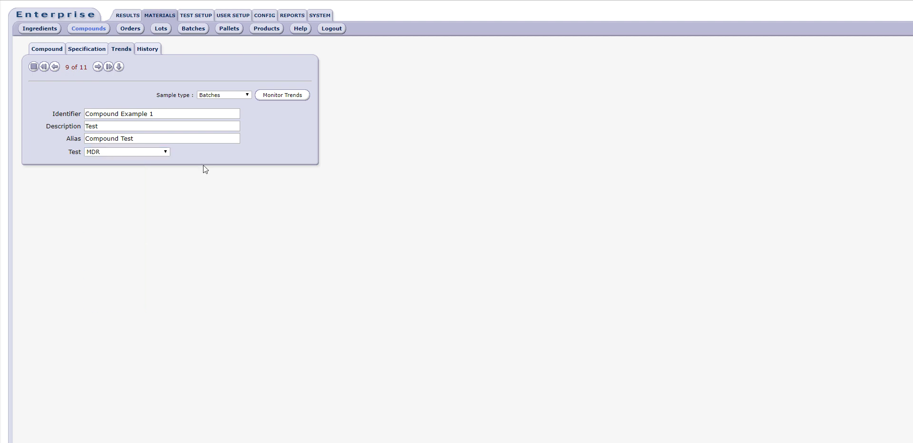
Run Monitor Trends for MDR on Batches of Compound Example 1.
left_click(287, 96)
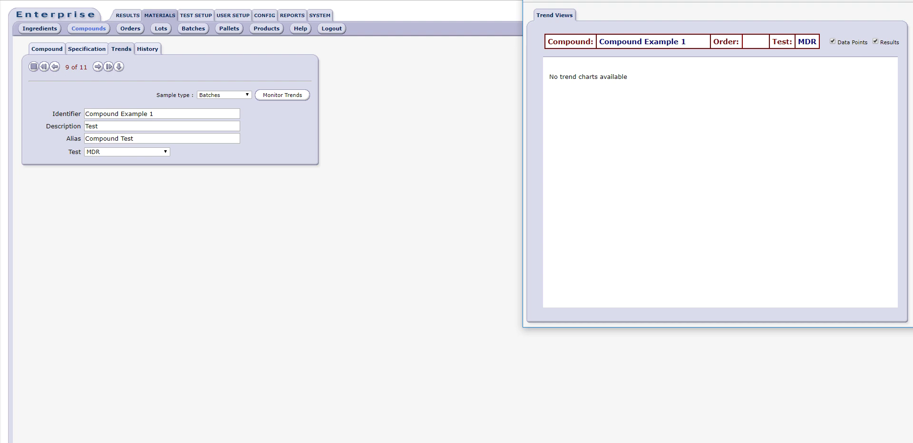
Close the Trend Views window and review Compound Example 1's History entries.
left_click(881, 14)
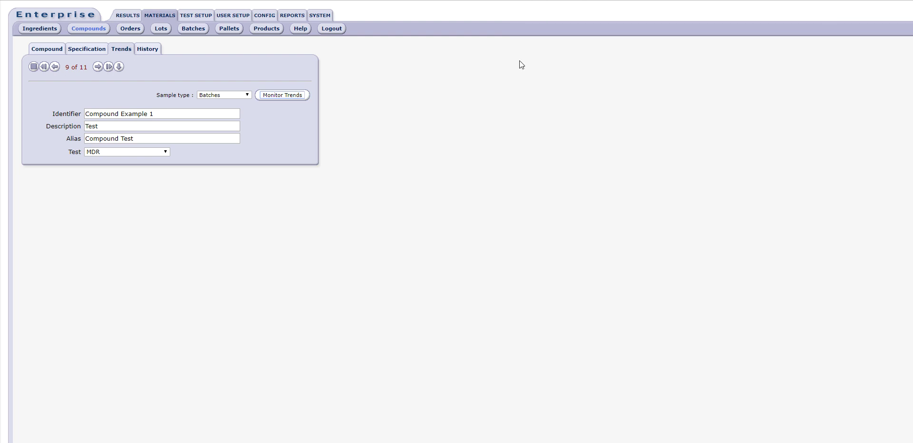
left_click(149, 50)
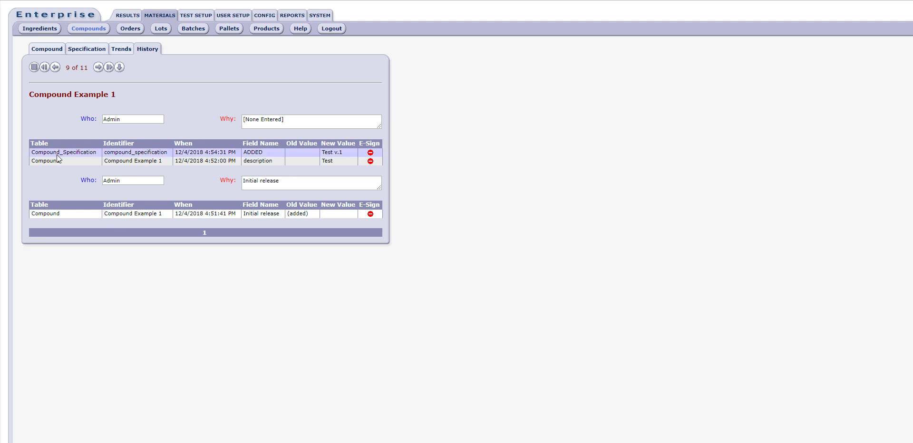
left_click_drag(224, 161, 250, 157)
left_click(239, 172)
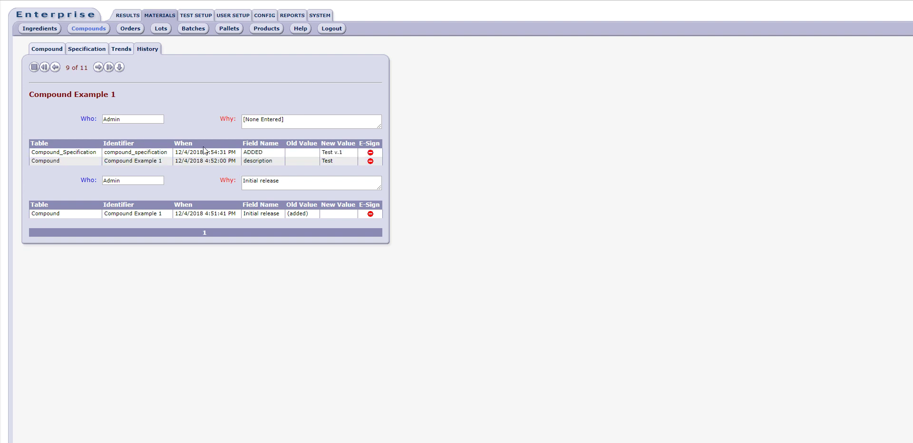
Close the compound's history page and go back to the Materials start page via the MATERIALS tab.
left_click(161, 17)
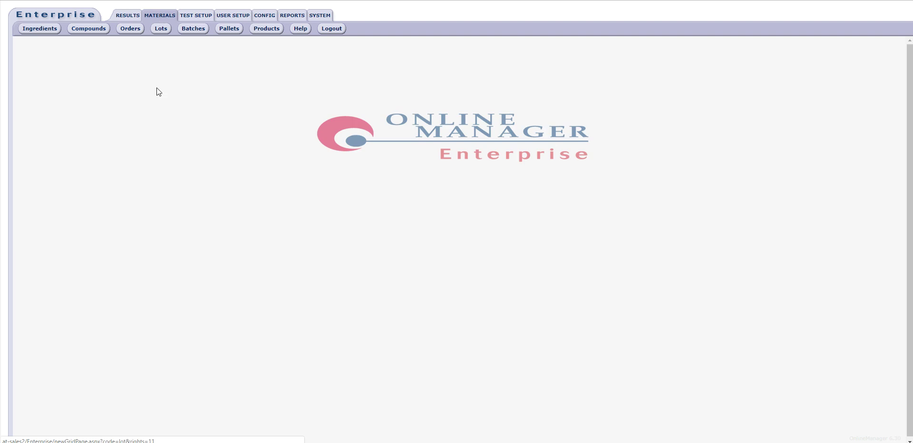